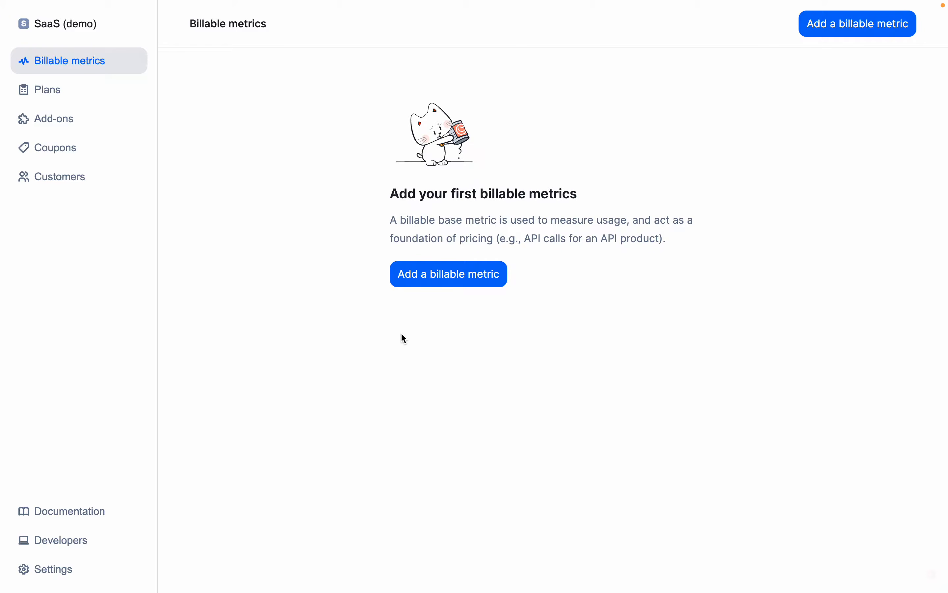
Step: Start a new billable metric with the name Users and the code users
{"action": "left_click", "coordinate": [447, 288]}
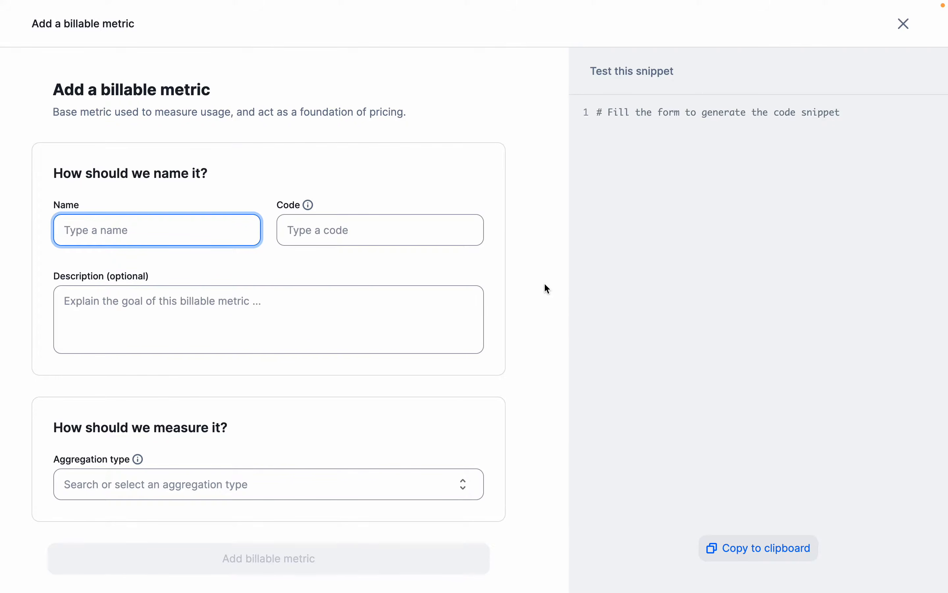
{"action": "type", "text": "Users"}
{"action": "left_click", "coordinate": [427, 232]}
{"action": "type", "text": "users"}
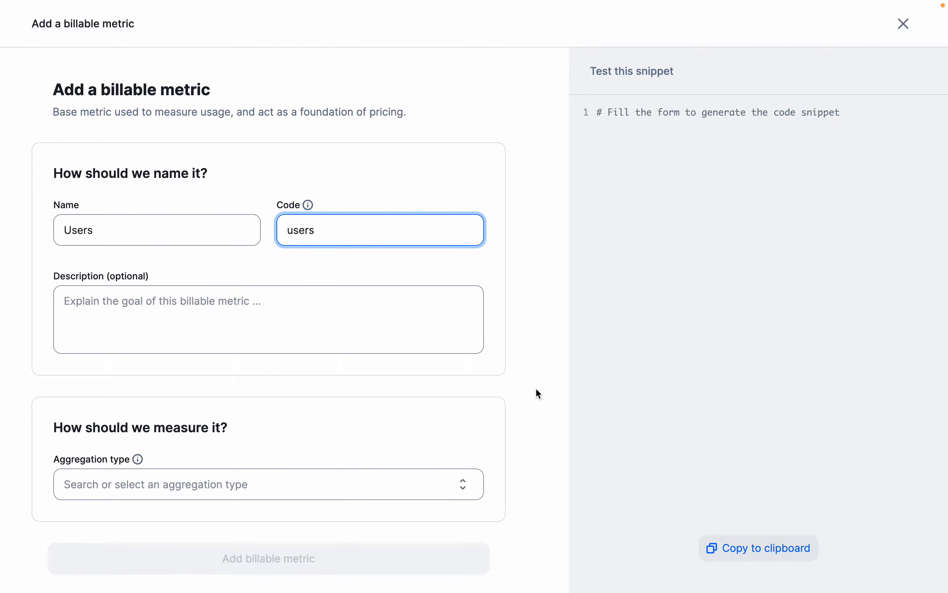
Step: Set the metric's aggregation to Count unique on the property user_id, create it and return to the billable metrics list
{"action": "scroll", "coordinate": [540, 393], "scroll_direction": "down", "scroll_amount": 1}
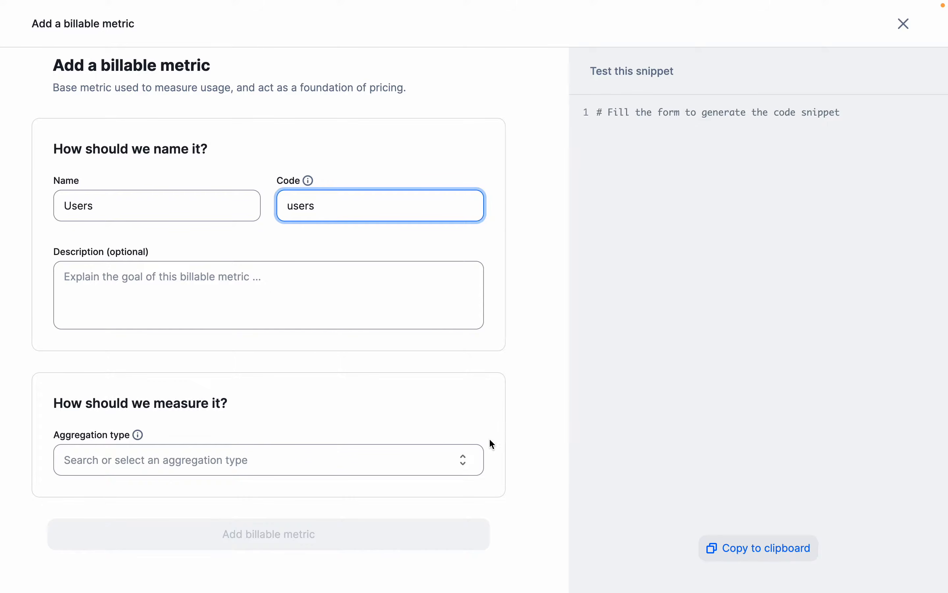
{"action": "left_click", "coordinate": [465, 461]}
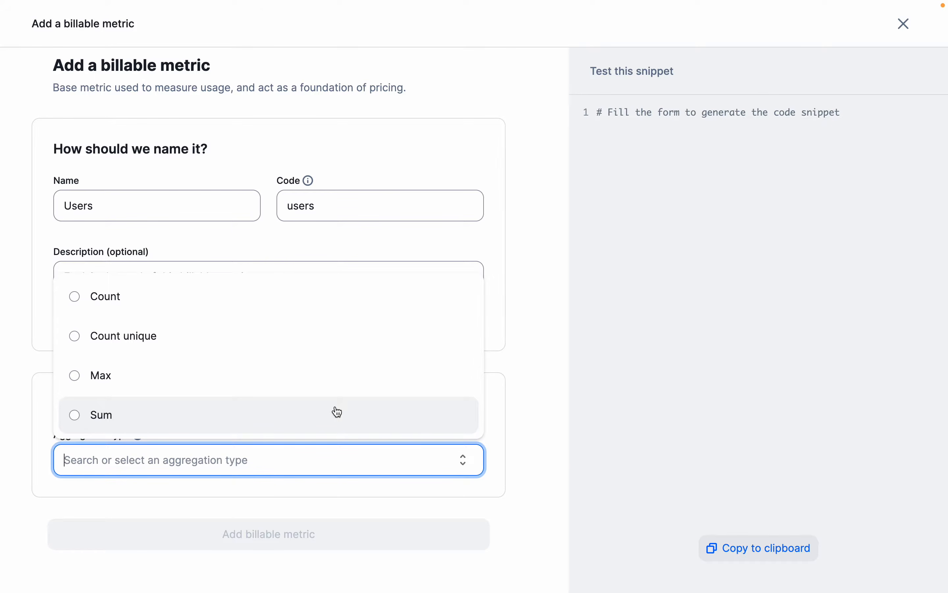
{"action": "left_click", "coordinate": [279, 339]}
{"action": "scroll", "coordinate": [303, 390], "scroll_direction": "down", "scroll_amount": 3}
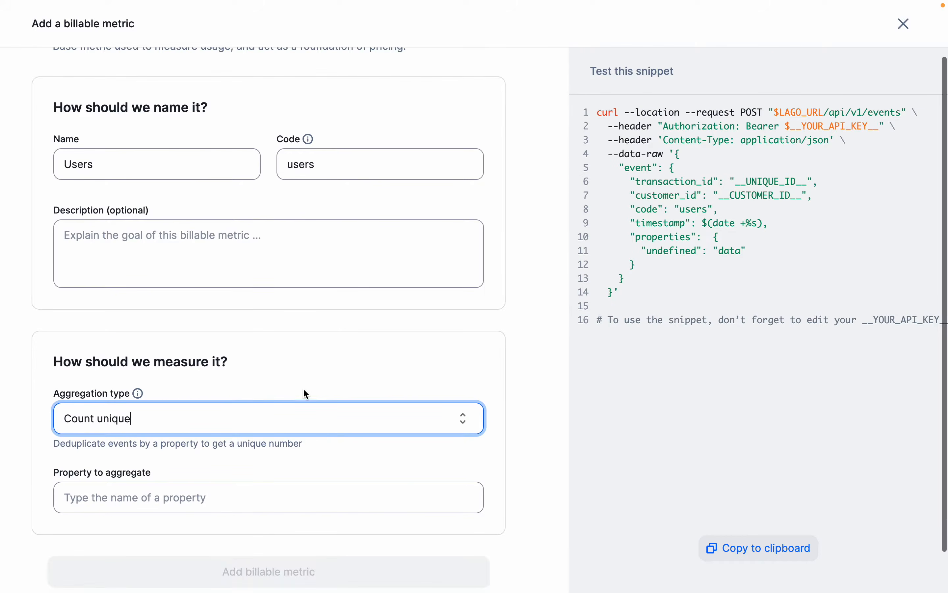
{"action": "left_click", "coordinate": [218, 451]}
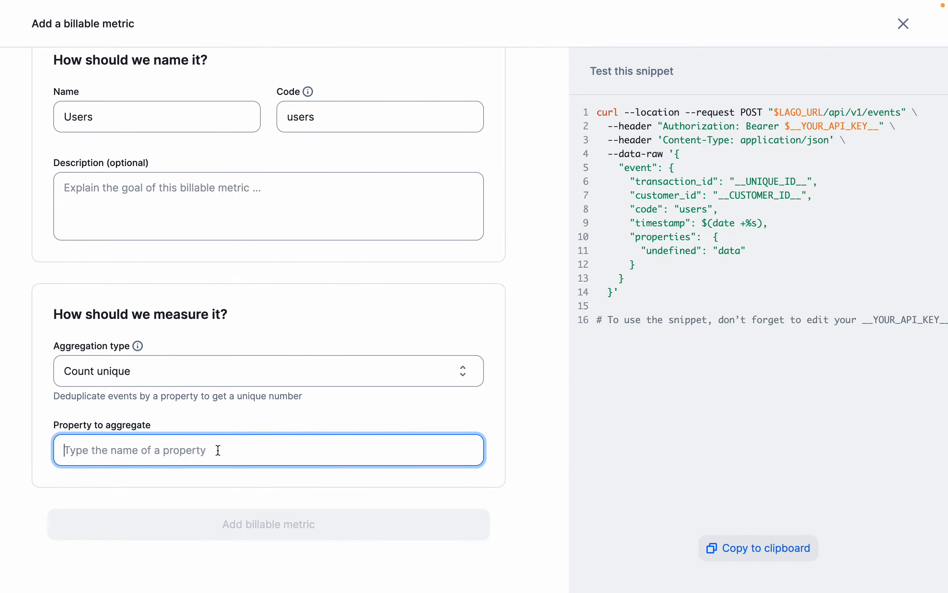
{"action": "type", "text": "user_"}
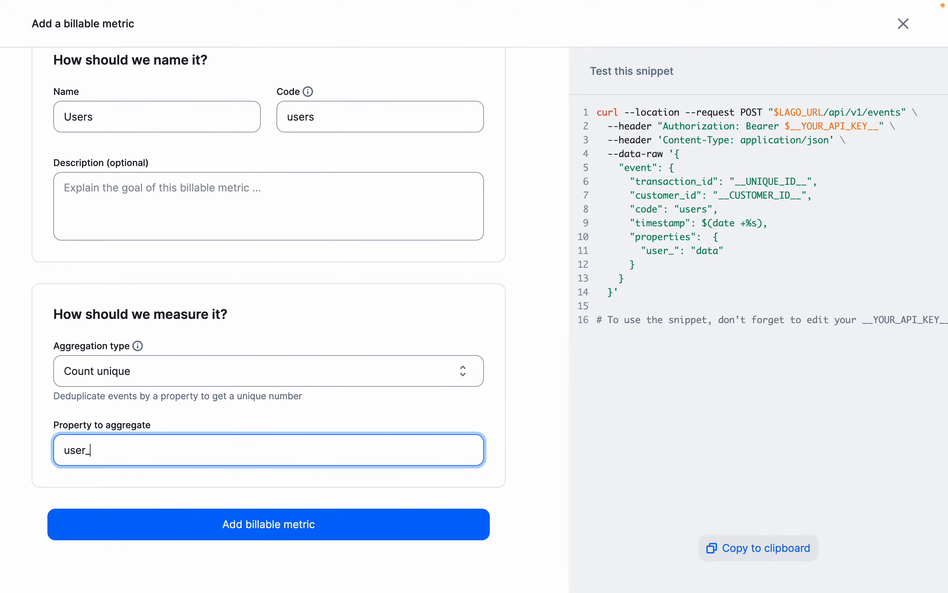
{"action": "type", "text": "id"}
{"action": "left_click", "coordinate": [448, 521]}
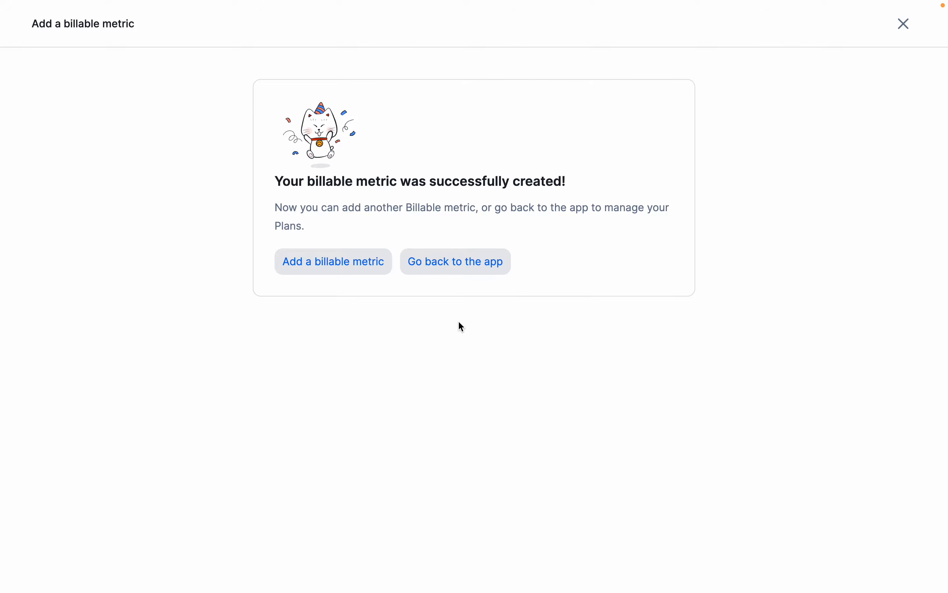
{"action": "left_click", "coordinate": [432, 269]}
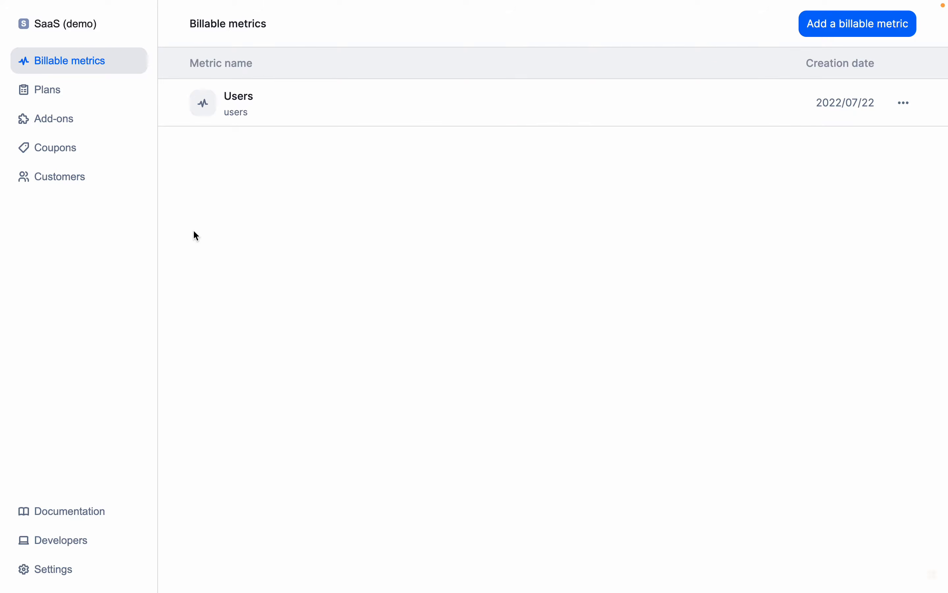
Step: Start a new plan with the name Starter and the code starter
{"action": "left_click", "coordinate": [62, 94]}
{"action": "left_click", "coordinate": [408, 295]}
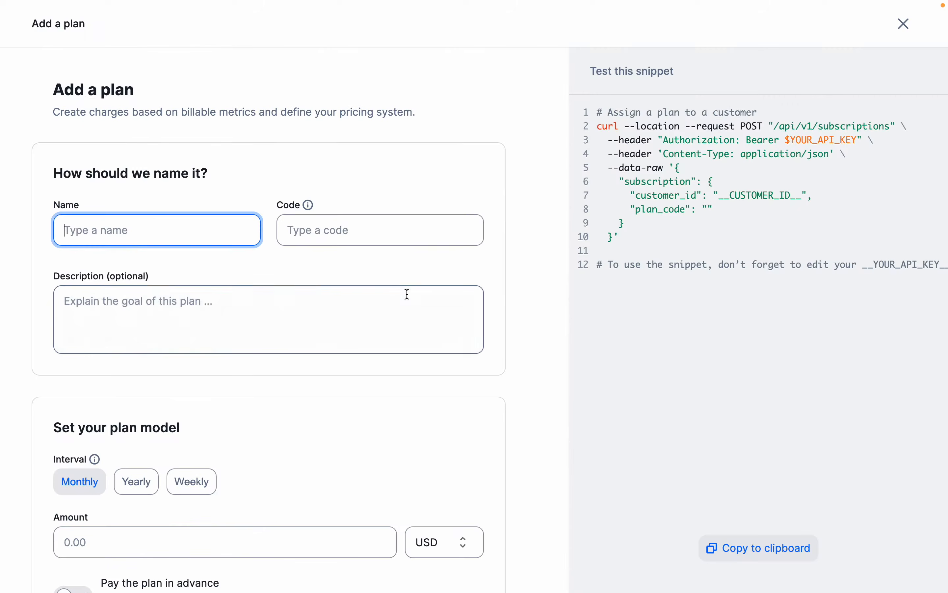
{"action": "type", "text": "Starter"}
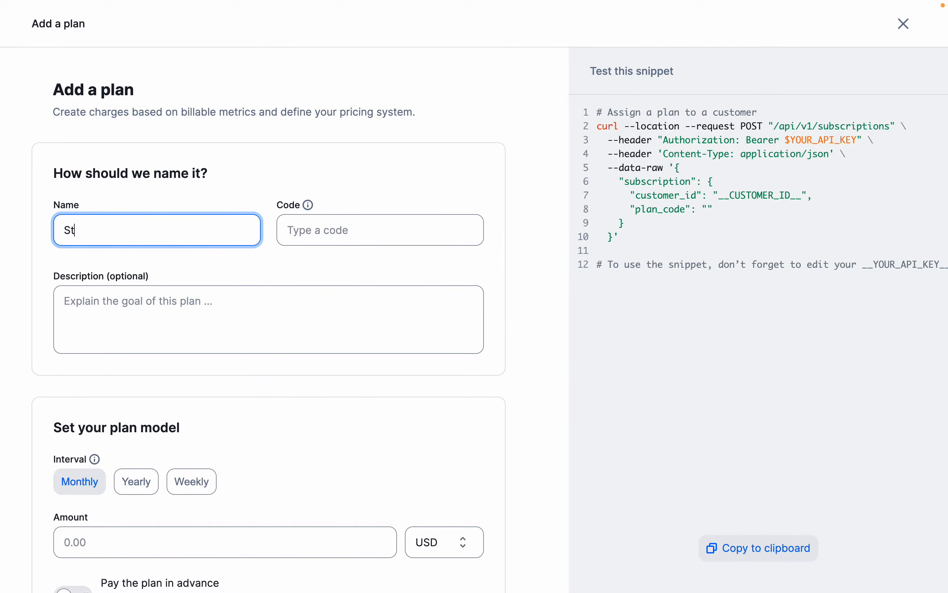
{"action": "left_click", "coordinate": [289, 228]}
{"action": "type", "text": "starter"}
Step: Set the plan to a monthly interval with an amount of 20 USD, paid in advance
{"action": "scroll", "coordinate": [543, 294], "scroll_direction": "down", "scroll_amount": 7}
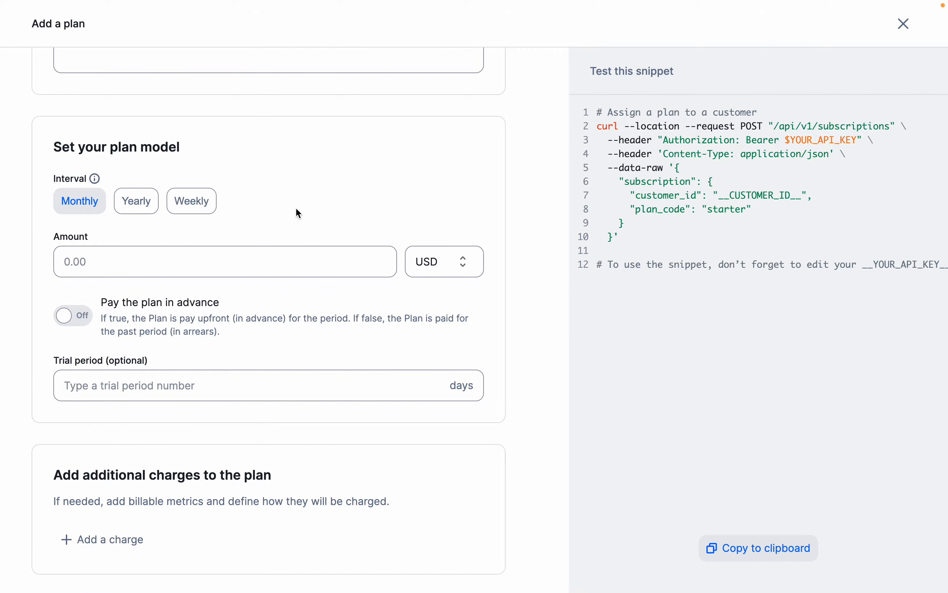
{"action": "left_click", "coordinate": [79, 214]}
{"action": "left_click", "coordinate": [107, 253]}
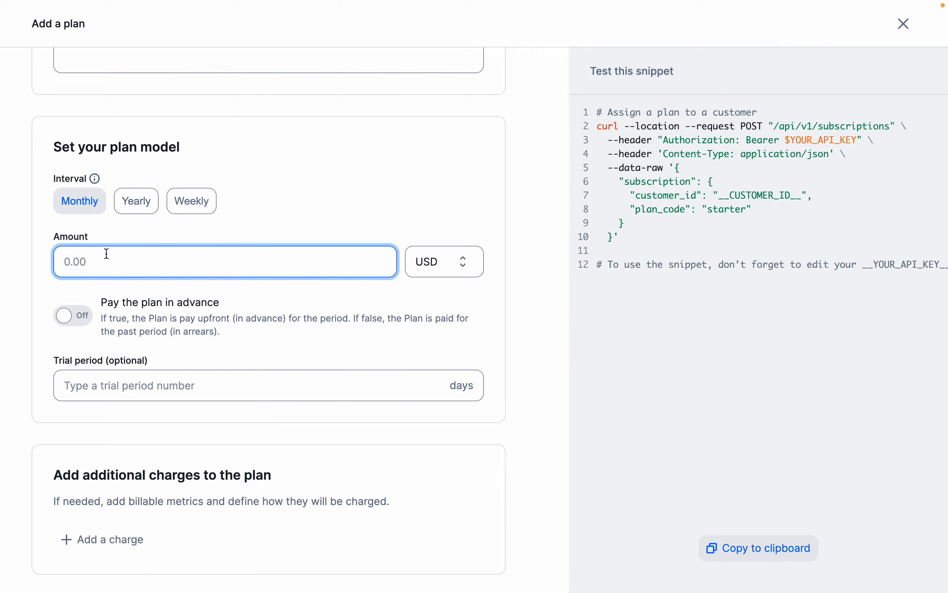
{"action": "type", "text": "20"}
{"action": "left_click", "coordinate": [81, 317]}
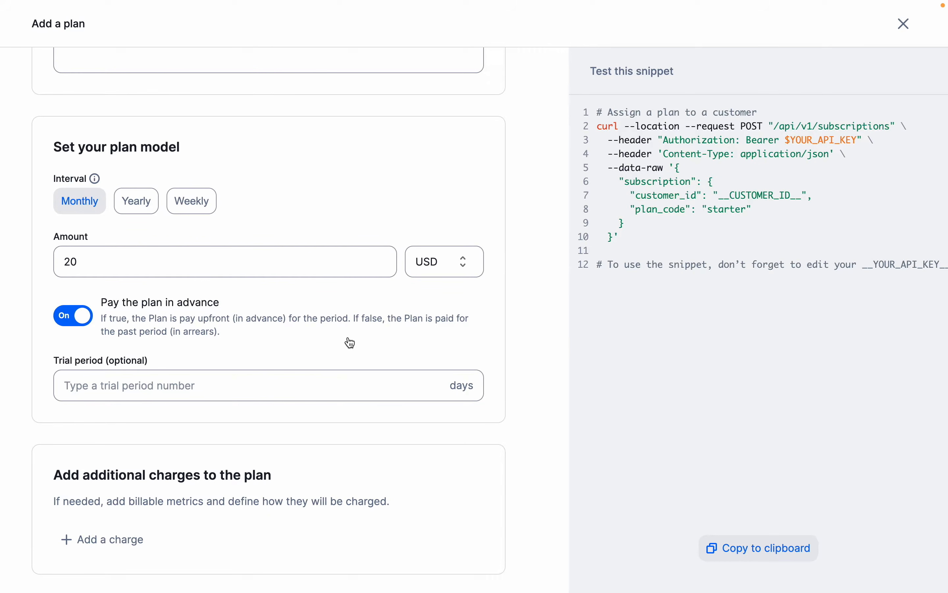
Step: Add a charge to the plan based on the Users billable metric
{"action": "scroll", "coordinate": [508, 379], "scroll_direction": "down", "scroll_amount": 3}
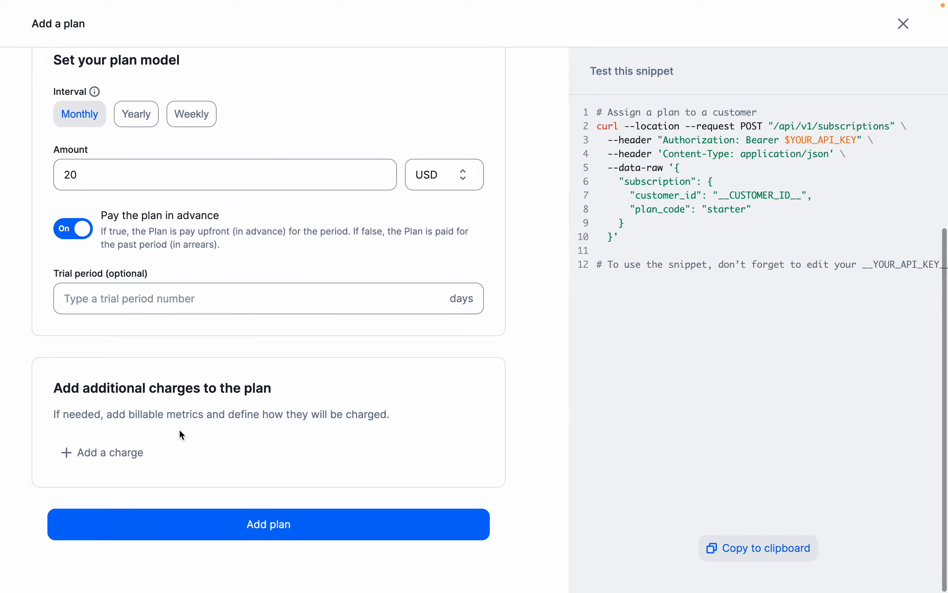
{"action": "left_click", "coordinate": [133, 453]}
{"action": "left_click", "coordinate": [619, 201]}
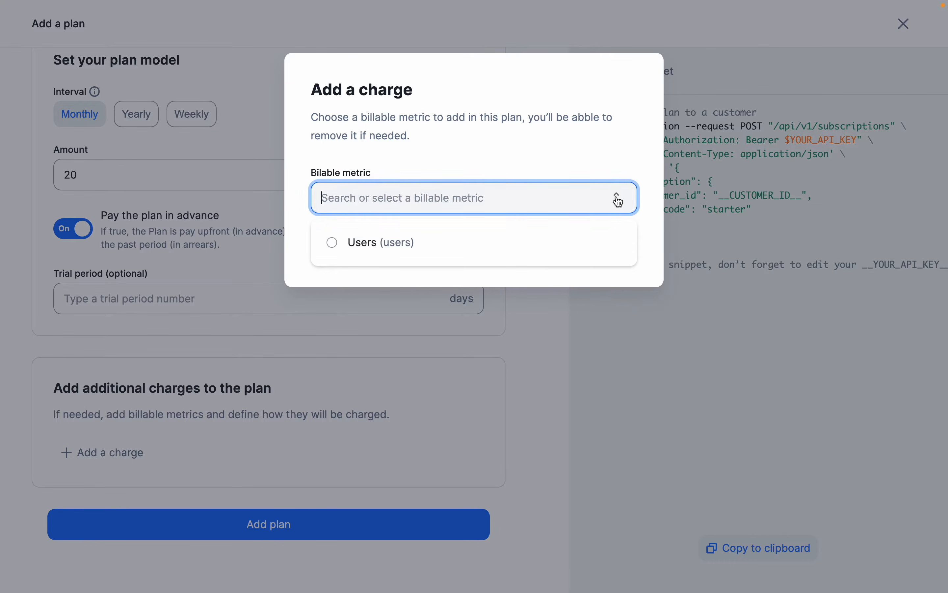
{"action": "left_click", "coordinate": [458, 242]}
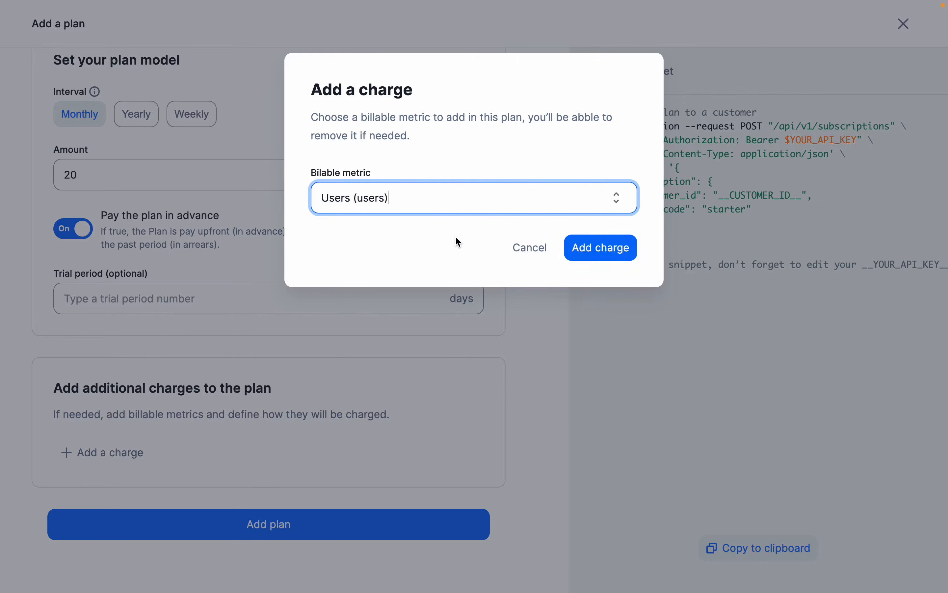
{"action": "left_click", "coordinate": [612, 246]}
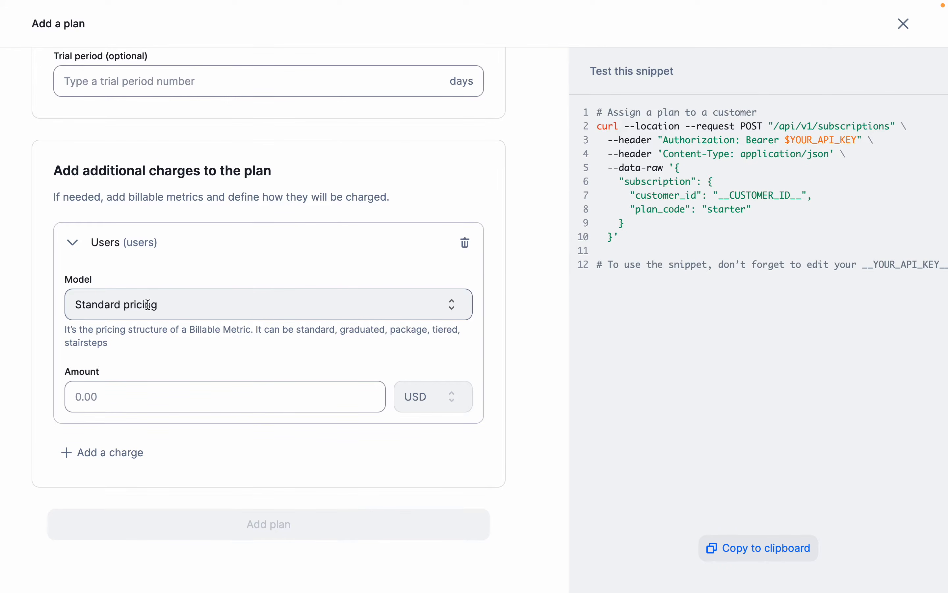
Step: Set the Users charge to graduated pricing and add a third tier
{"action": "left_click", "coordinate": [454, 305]}
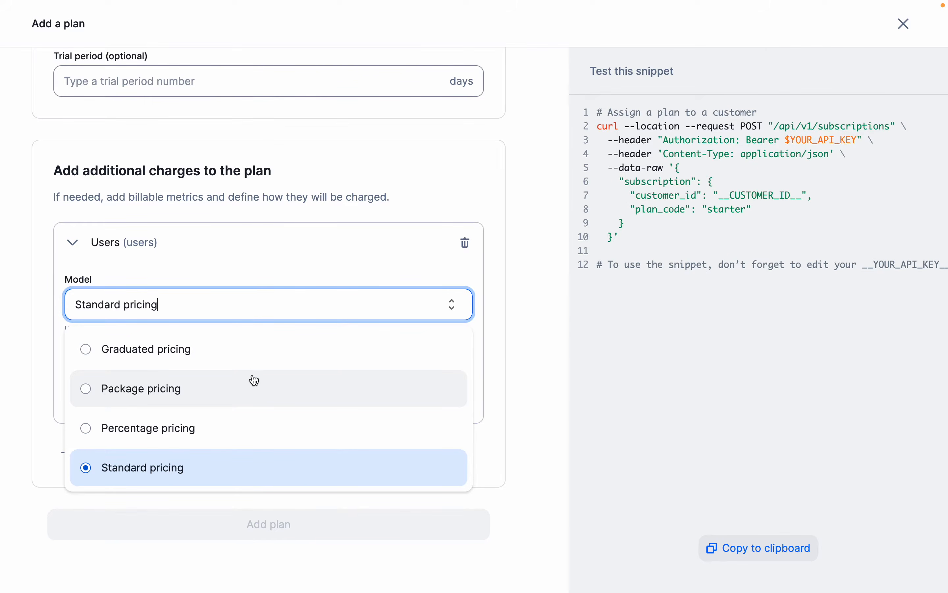
{"action": "left_click", "coordinate": [243, 354]}
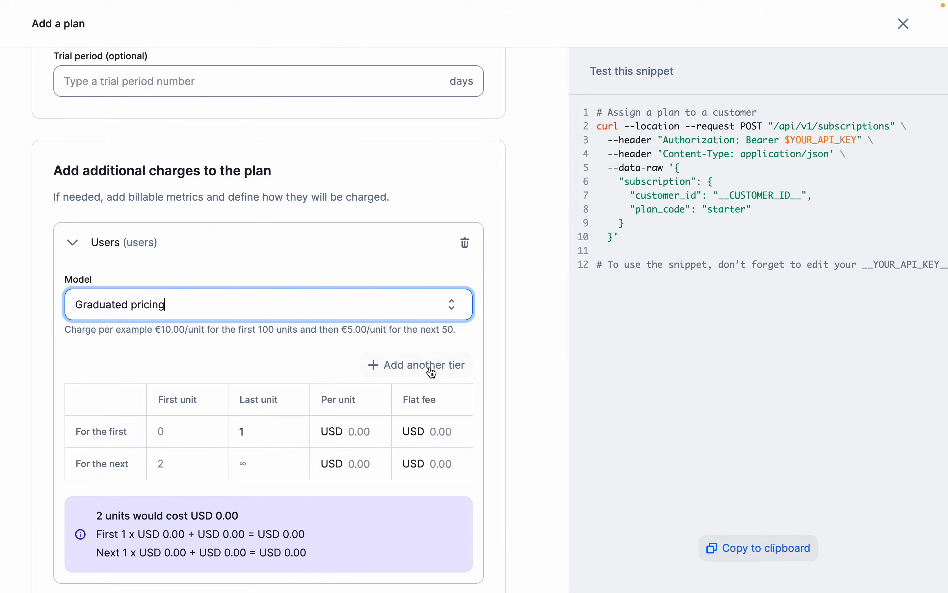
{"action": "left_click", "coordinate": [452, 375]}
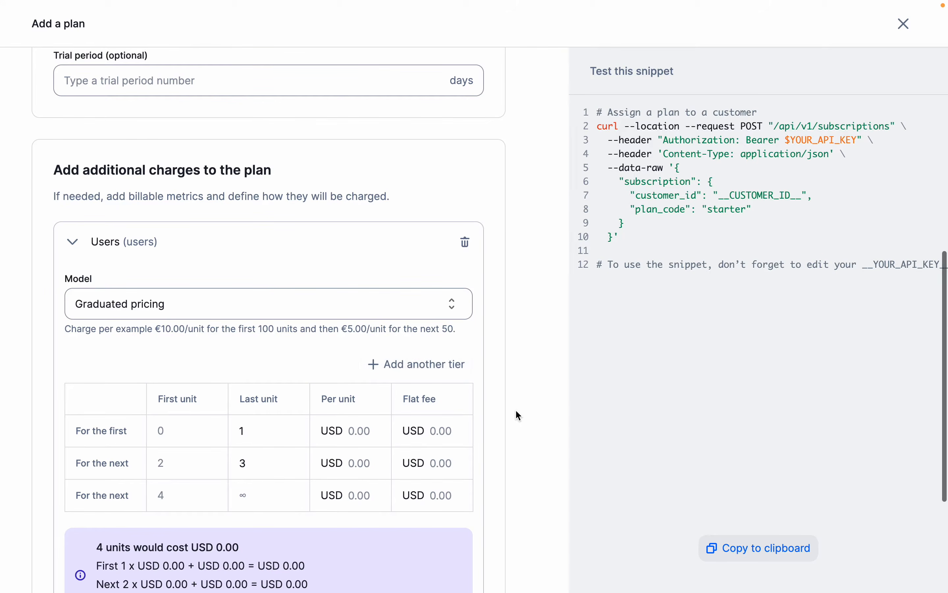
Step: Set the first tier's last unit to 2, with 0 USD per unit and a 0 USD flat fee
{"action": "scroll", "coordinate": [517, 412], "scroll_direction": "down", "scroll_amount": 3}
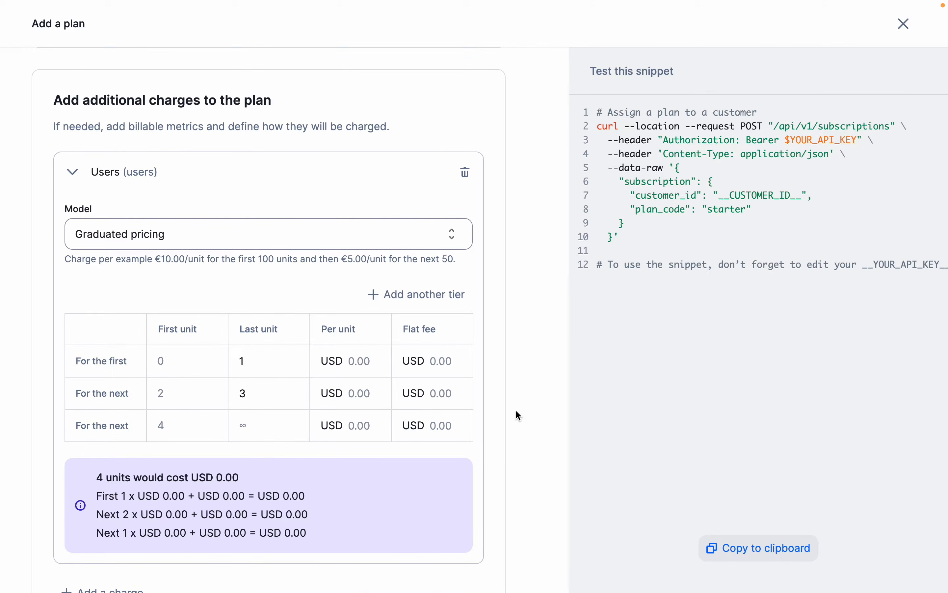
{"action": "left_click", "coordinate": [278, 367]}
{"action": "key", "text": "BackSpace"}
{"action": "type", "text": "0"}
{"action": "key", "text": "BackSpace"}
{"action": "type", "text": "2"}
{"action": "left_click", "coordinate": [355, 359]}
{"action": "type", "text": "0"}
{"action": "left_click", "coordinate": [430, 360]}
{"action": "type", "text": "0"}
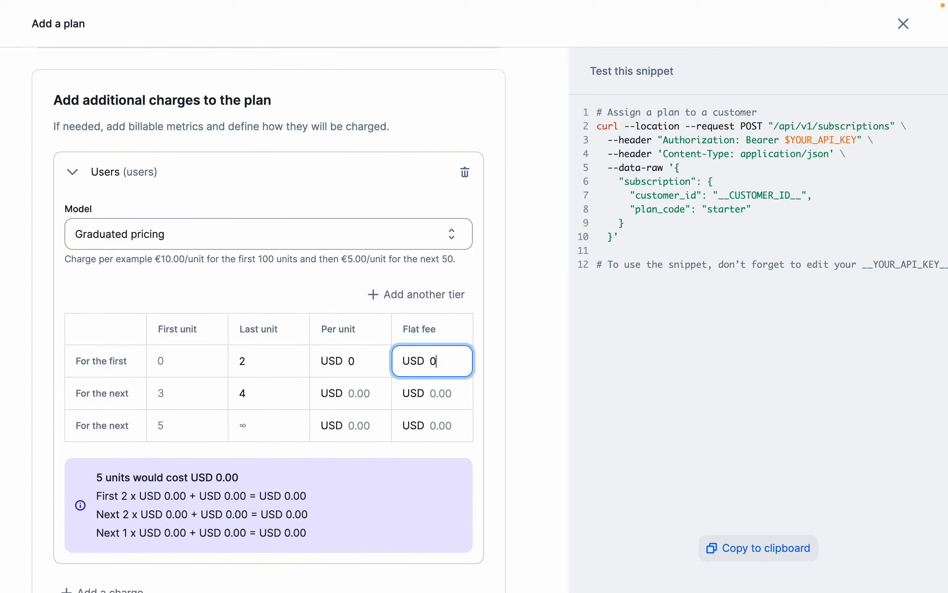
Step: Set the second tier's last unit to 5, with 3 USD per unit and a 0 USD flat fee
{"action": "left_click", "coordinate": [260, 393]}
{"action": "key", "text": "BackSpace"}
{"action": "type", "text": "5"}
{"action": "left_click", "coordinate": [364, 391]}
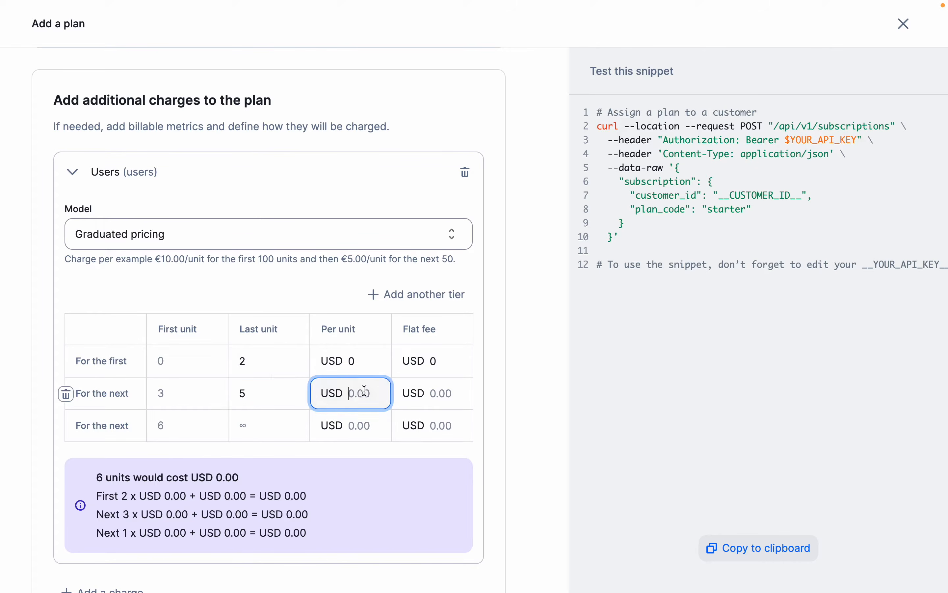
{"action": "type", "text": "3"}
{"action": "left_click", "coordinate": [430, 392]}
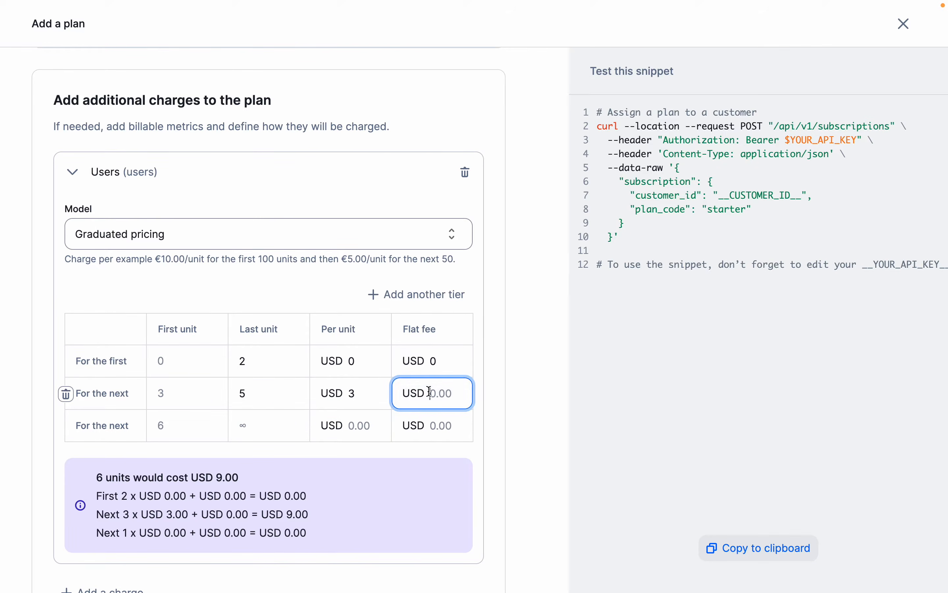
{"action": "type", "text": "0"}
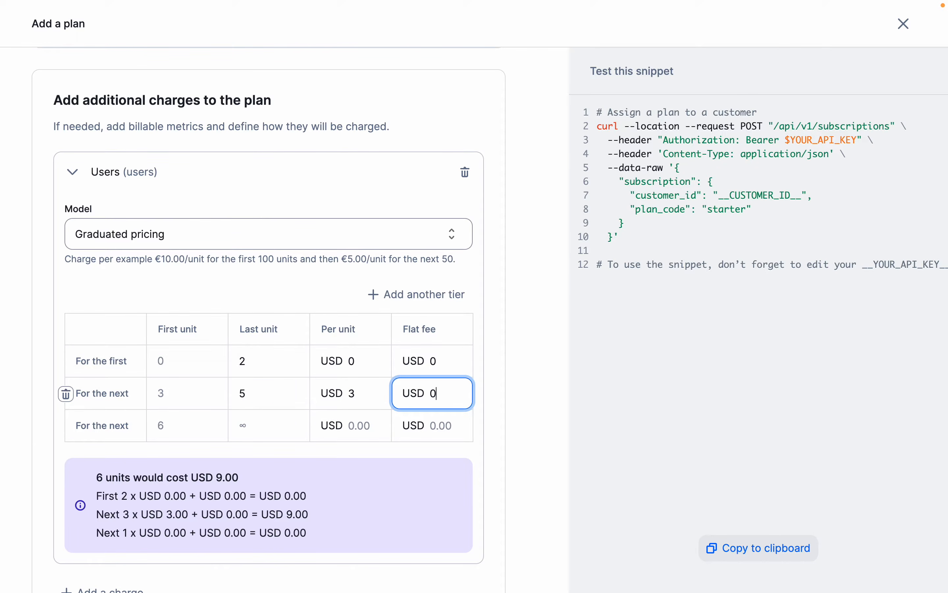
Step: Price the final tier at 2 USD per unit with a 0 USD flat fee
{"action": "left_click", "coordinate": [367, 423]}
{"action": "type", "text": "2"}
{"action": "left_click", "coordinate": [420, 426]}
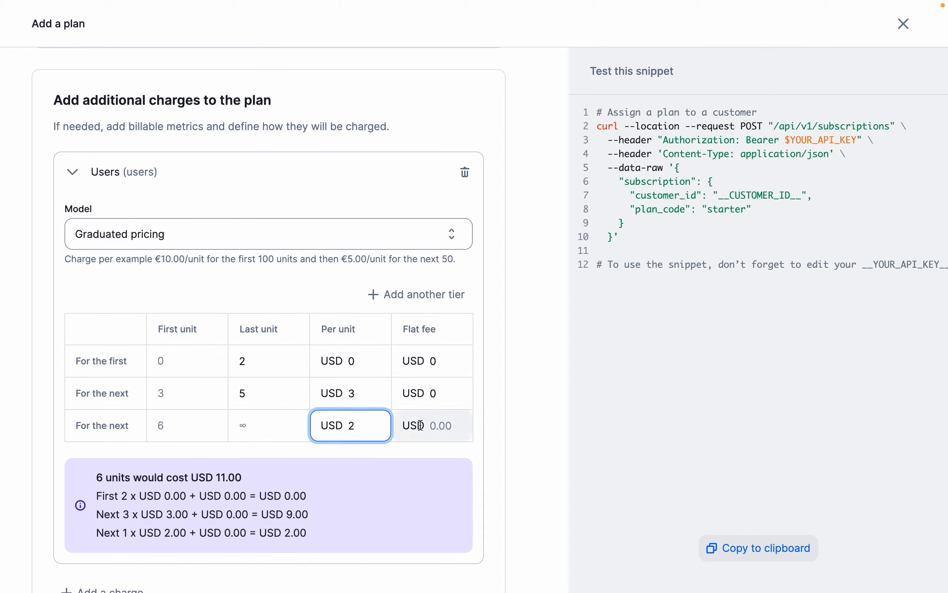
{"action": "type", "text": "0"}
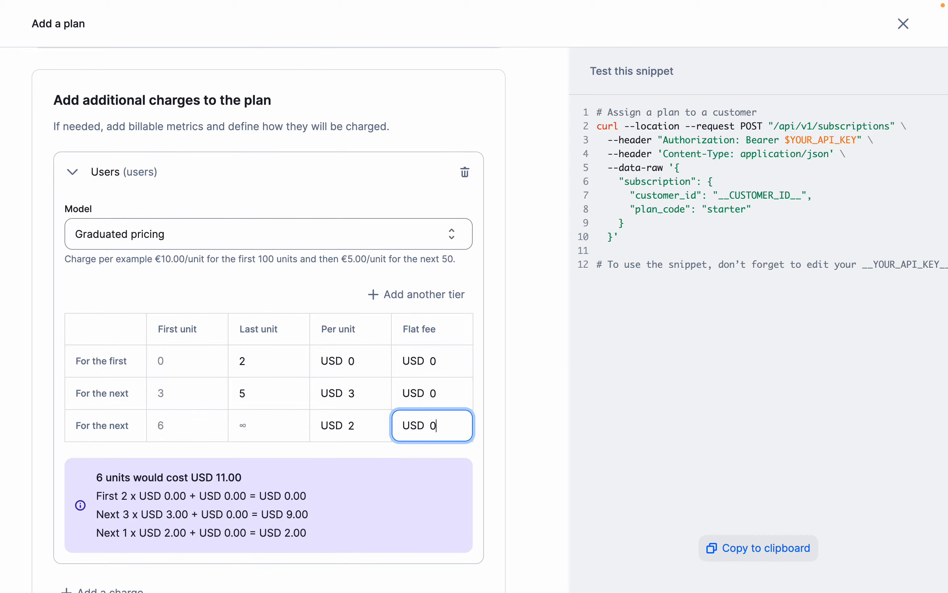
{"action": "left_click", "coordinate": [546, 388]}
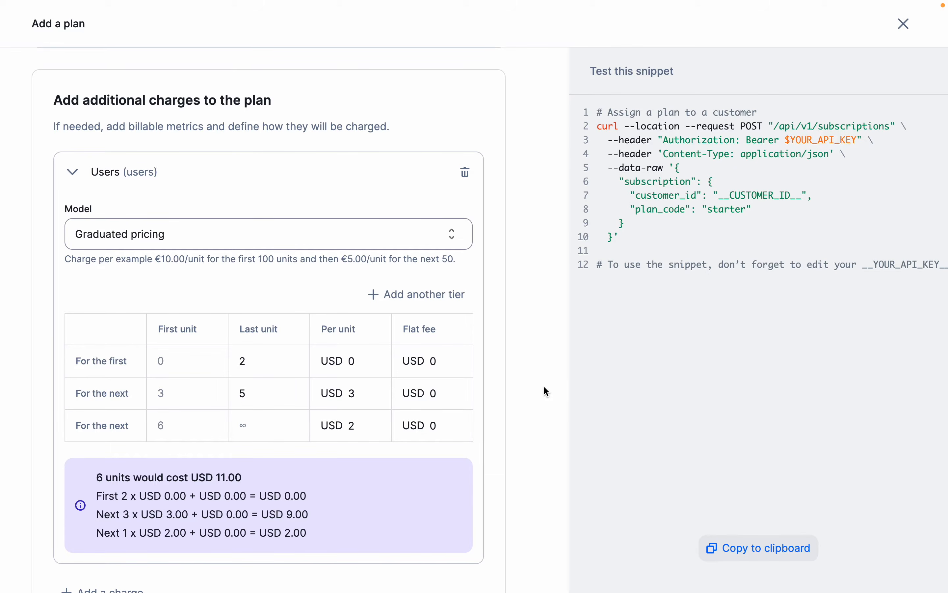
Step: Collapse the Users charge, create the Starter plan and return to the plans list
{"action": "left_click", "coordinate": [72, 180]}
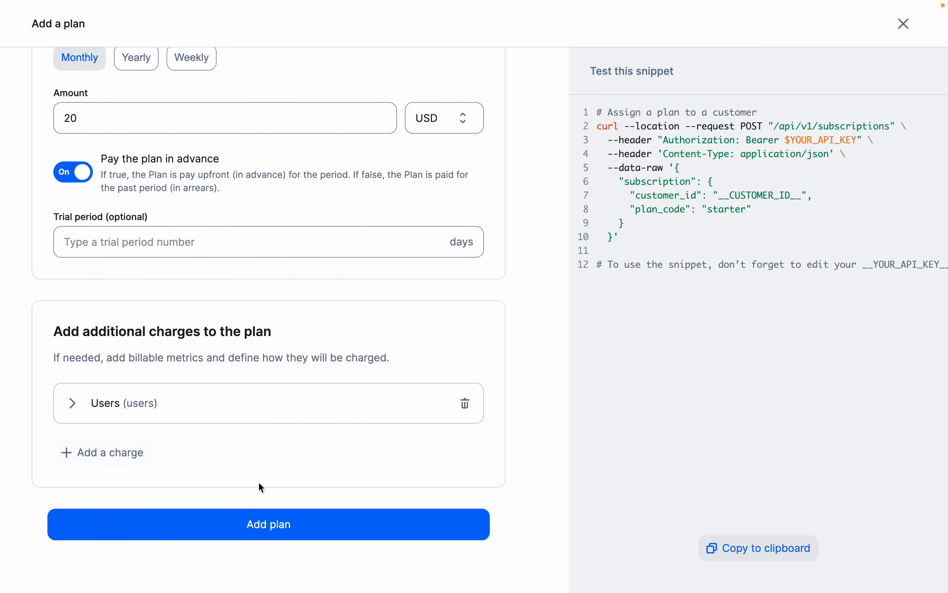
{"action": "left_click", "coordinate": [336, 524]}
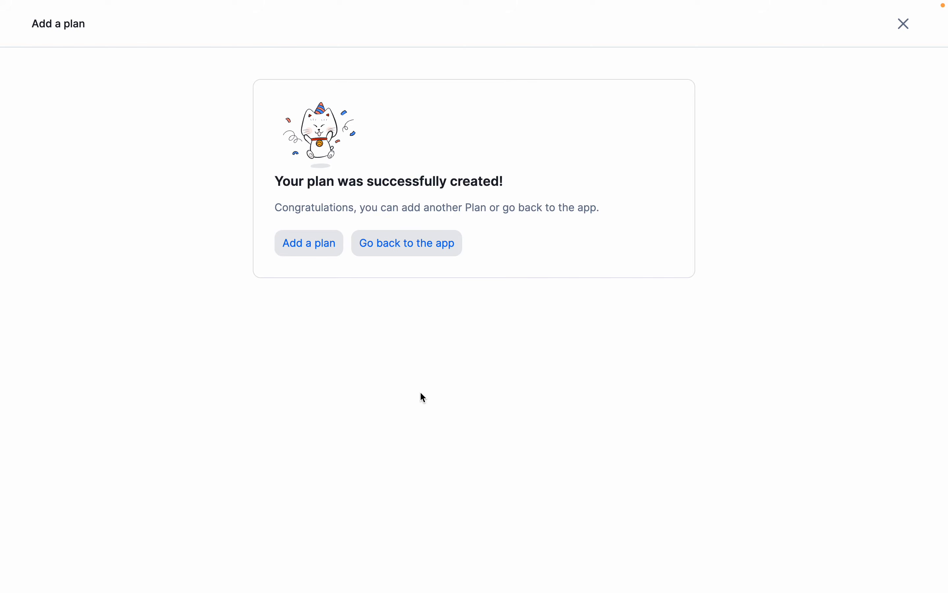
{"action": "left_click", "coordinate": [421, 241]}
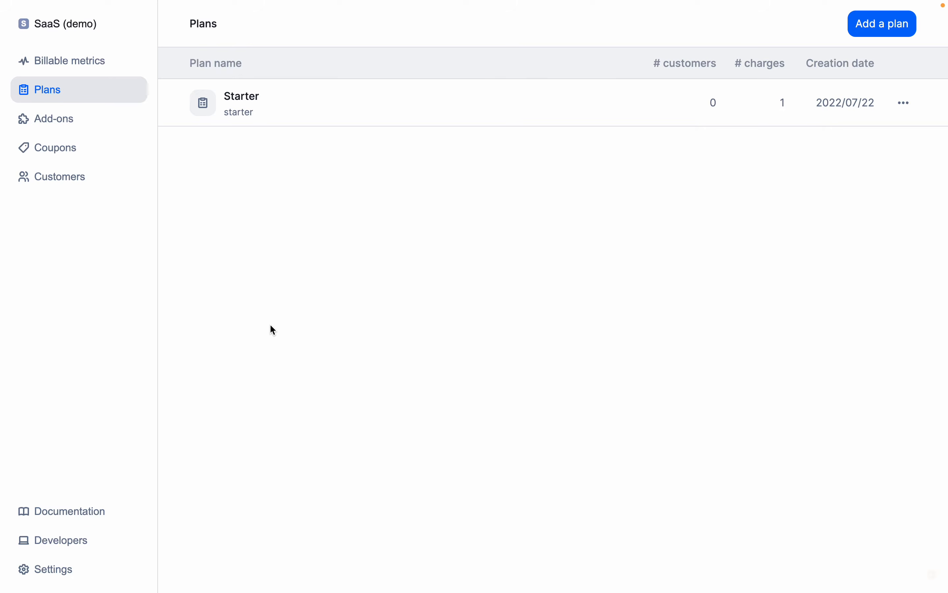
Step: View the API keys page, switch to Postman and send the Get billable metric request with the code users
{"action": "left_click", "coordinate": [113, 541]}
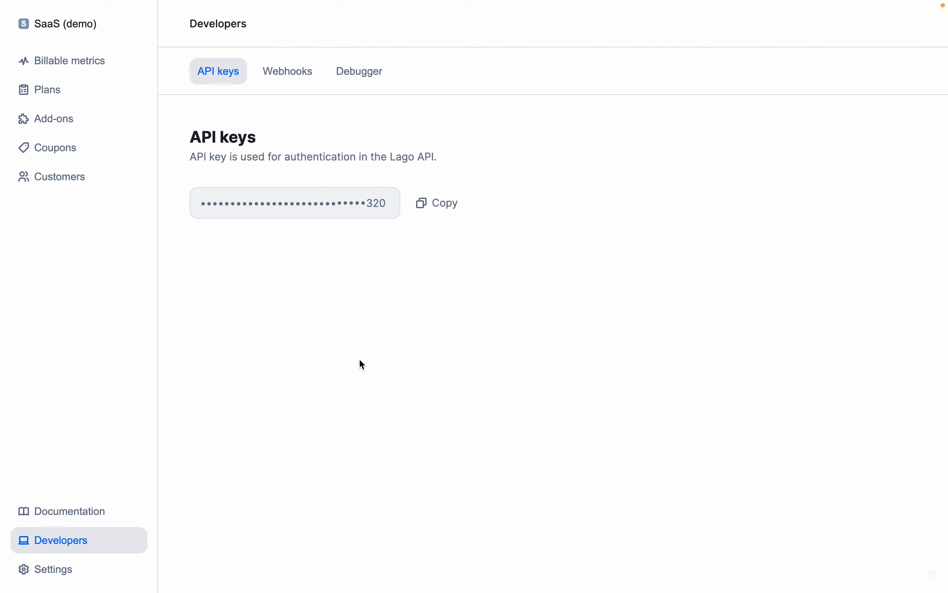
{"action": "key", "text": "ctrl+Right"}
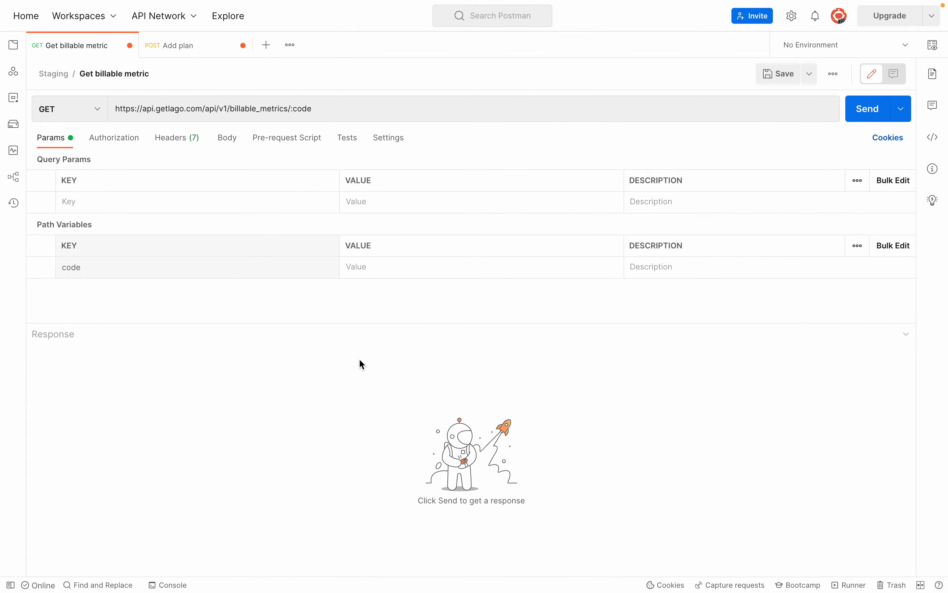
{"action": "left_click", "coordinate": [388, 268]}
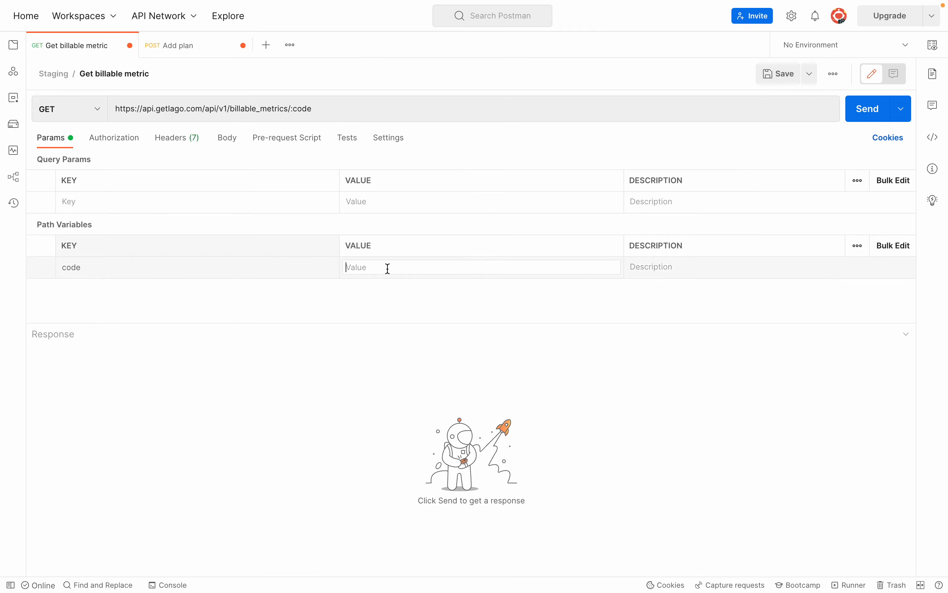
{"action": "type", "text": "users"}
{"action": "left_click", "coordinate": [856, 115]}
Step: Copy the metric's lago_id from the response and open the Add plan request
{"action": "left_click_drag", "start_coordinate": [163, 407], "coordinate": [334, 408]}
{"action": "key", "text": "ctrl+c"}
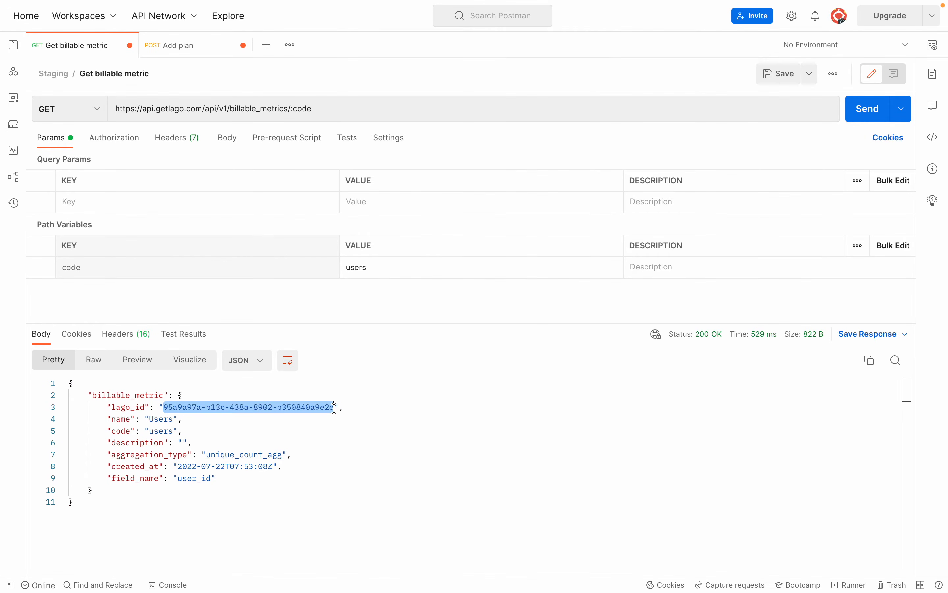
{"action": "left_click", "coordinate": [212, 45]}
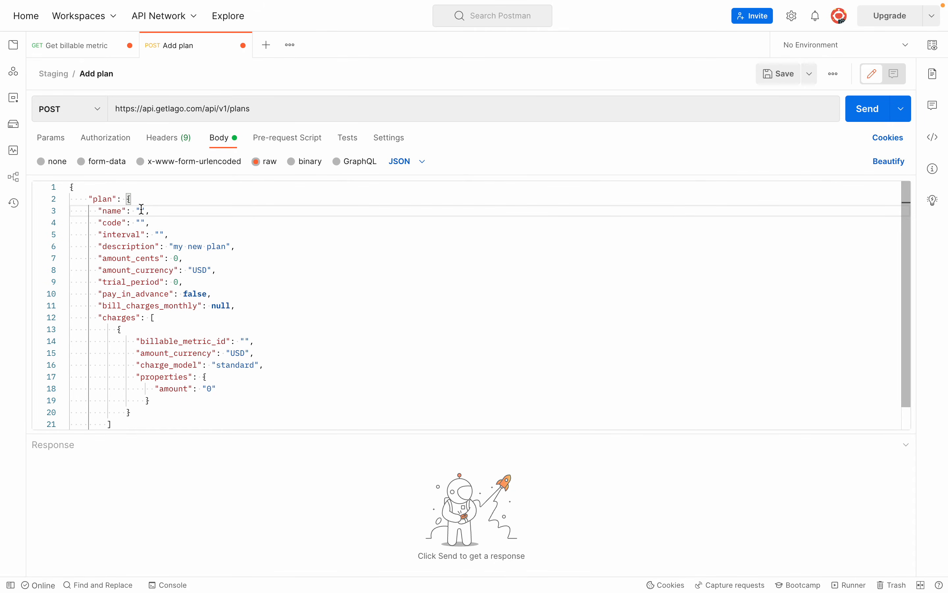
Step: Fill in the plan's JSON body with name "Premium", code "premium" and interval "monthly"
{"action": "type", "text": "Premium"}
{"action": "left_click", "coordinate": [142, 222]}
{"action": "type", "text": "premium"}
{"action": "left_click", "coordinate": [159, 234]}
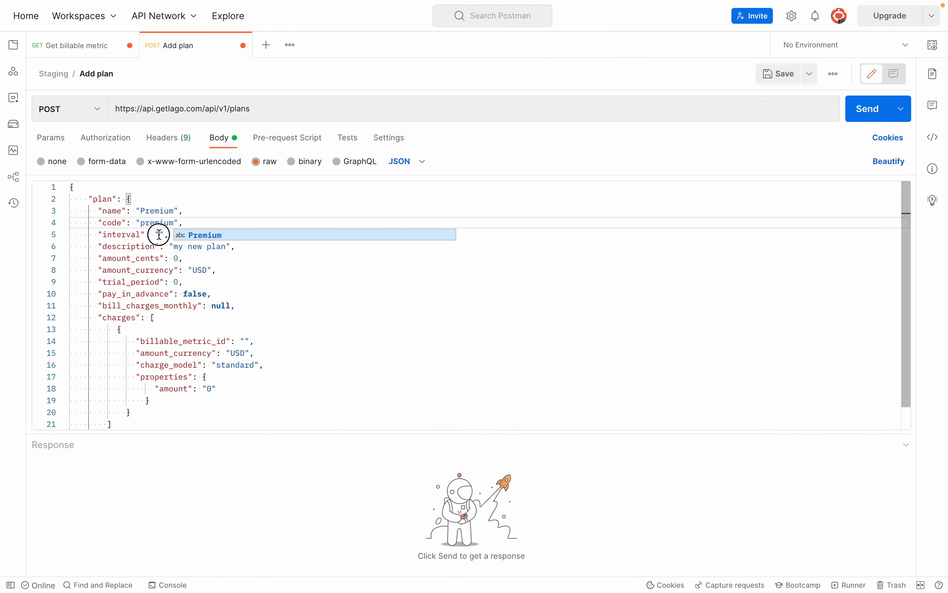
{"action": "type", "text": "monthly"}
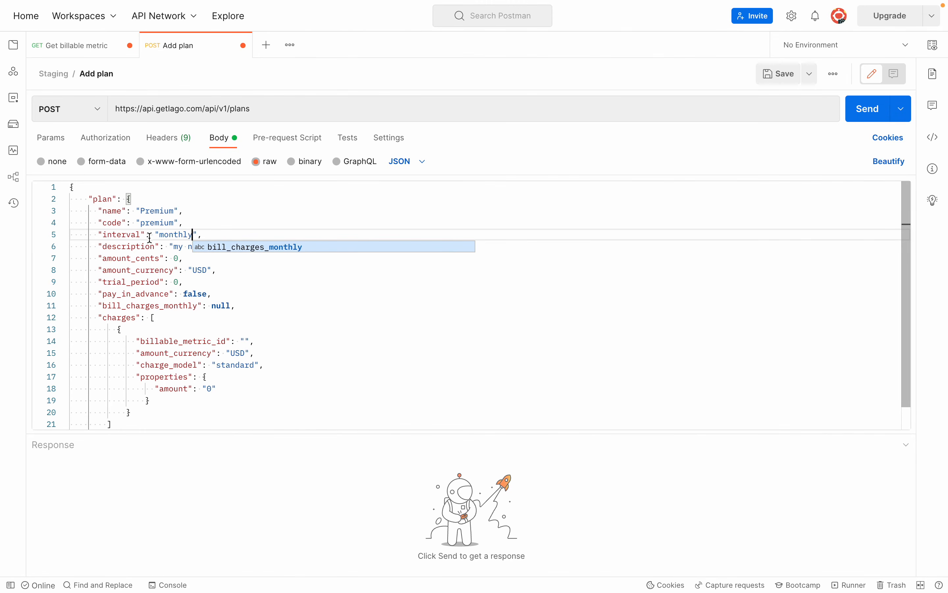
Step: Set the plan's amount_cents to 5000 in the request body
{"action": "left_click", "coordinate": [158, 248]}
{"action": "left_click", "coordinate": [179, 257]}
{"action": "key", "text": "BackSpace"}
{"action": "type", "text": "5000"}
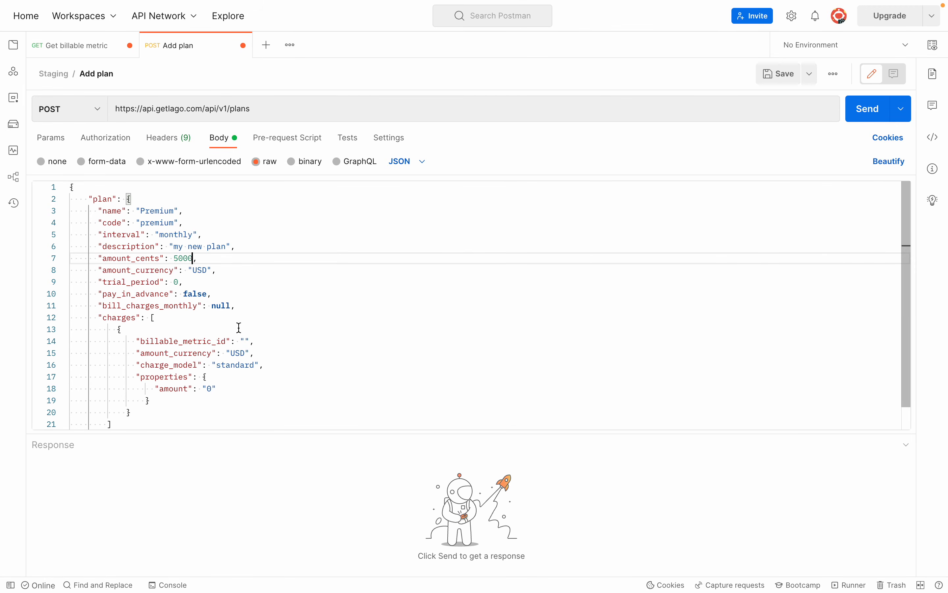
Step: Complete the charge with the copied ID as billable_metric_id and an amount of "5", and send the Add plan request
{"action": "left_click", "coordinate": [245, 340]}
{"action": "key", "text": "ctrl+v"}
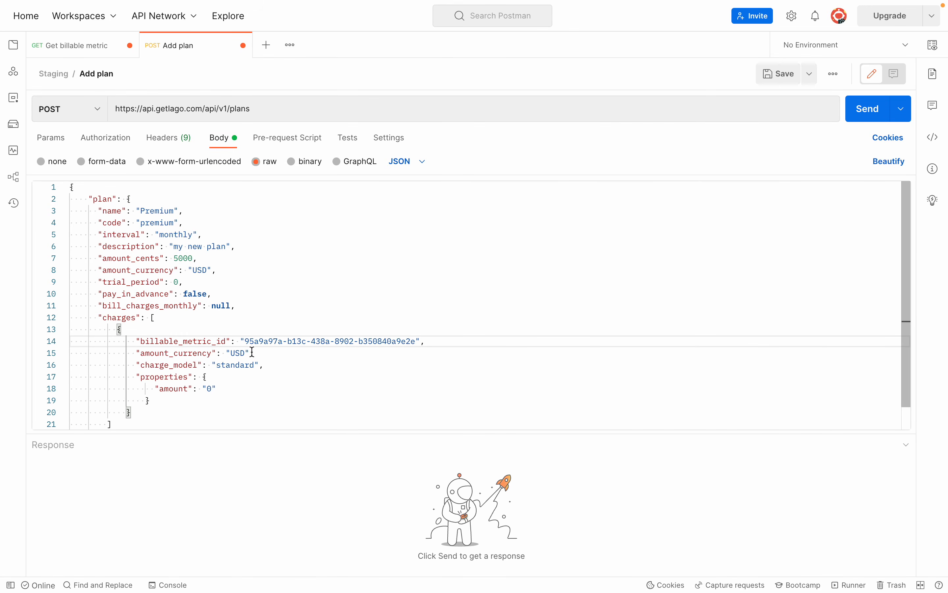
{"action": "left_click", "coordinate": [213, 390]}
{"action": "key", "text": "BackSpace"}
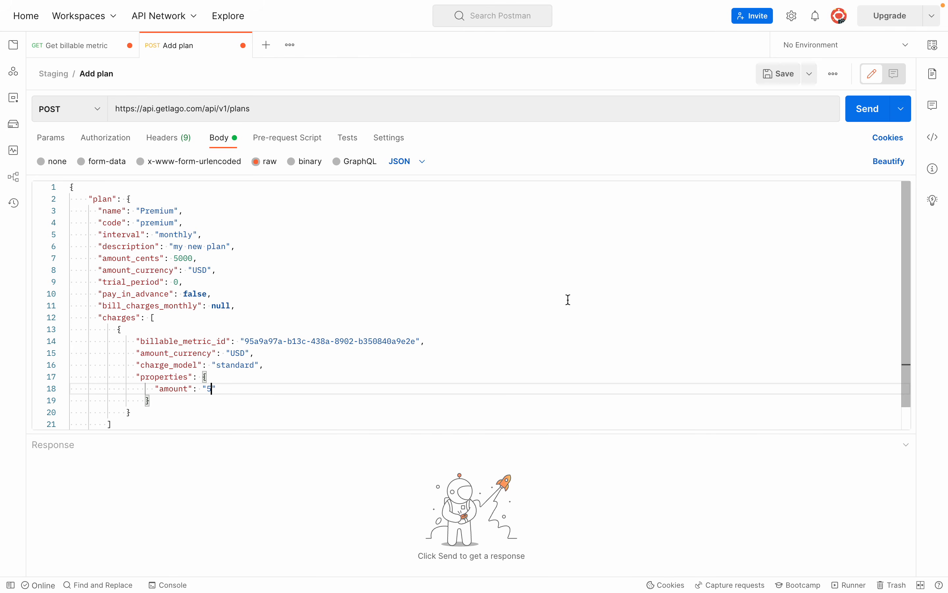
{"action": "left_click", "coordinate": [857, 115]}
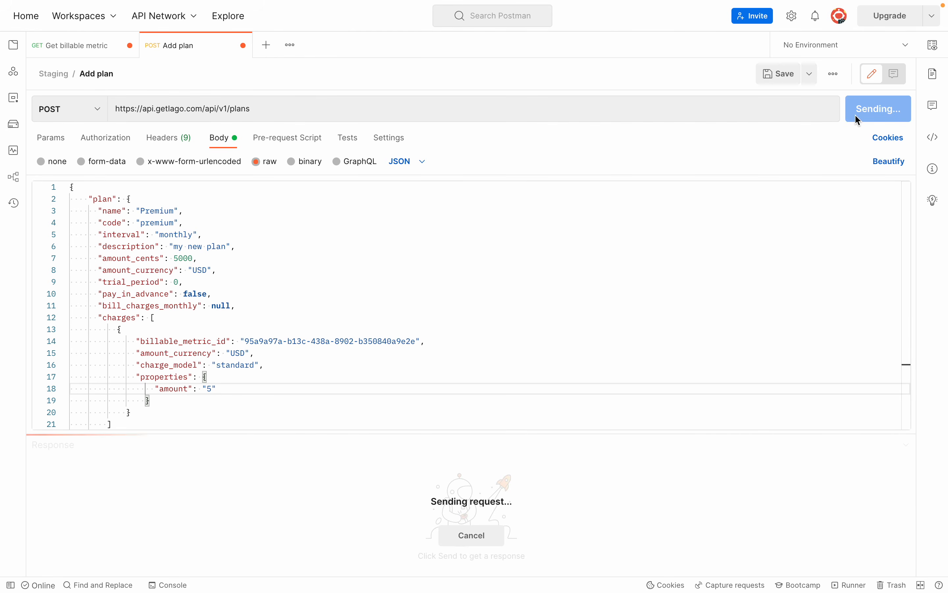
Step: Switch back to Lago, open the Premium plan and examine its plan model and Users charge
{"action": "key", "text": "ctrl+Left"}
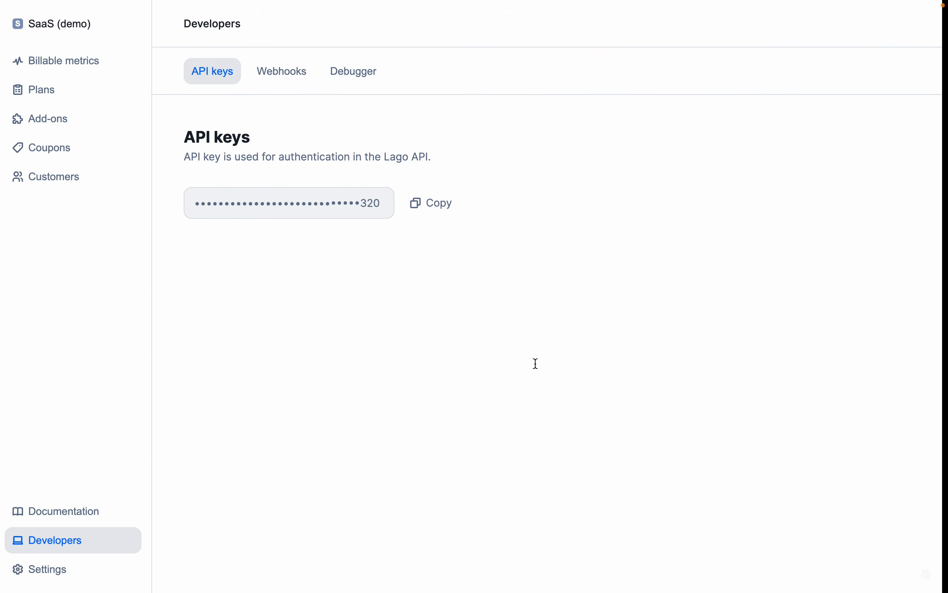
{"action": "left_click", "coordinate": [74, 96]}
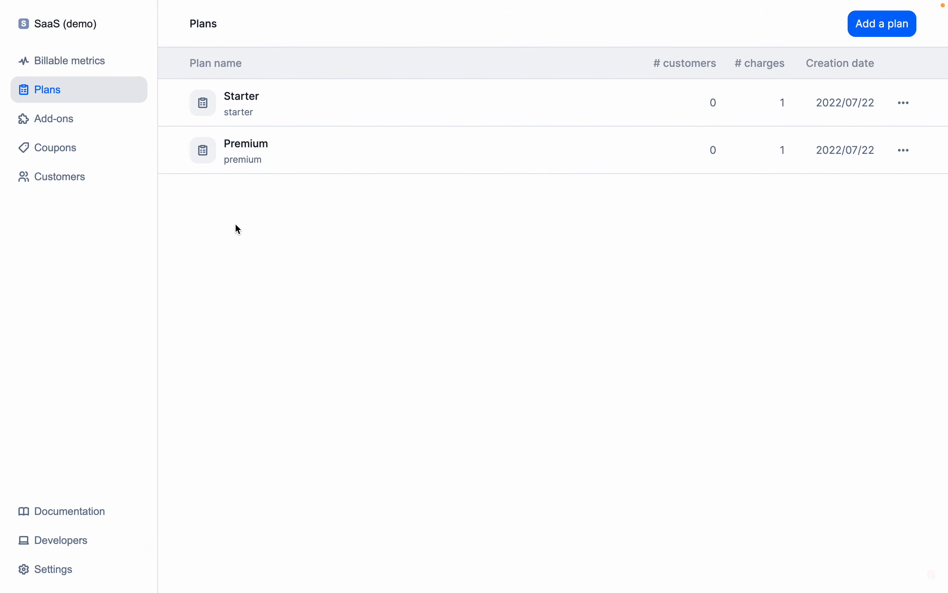
{"action": "left_click", "coordinate": [332, 149]}
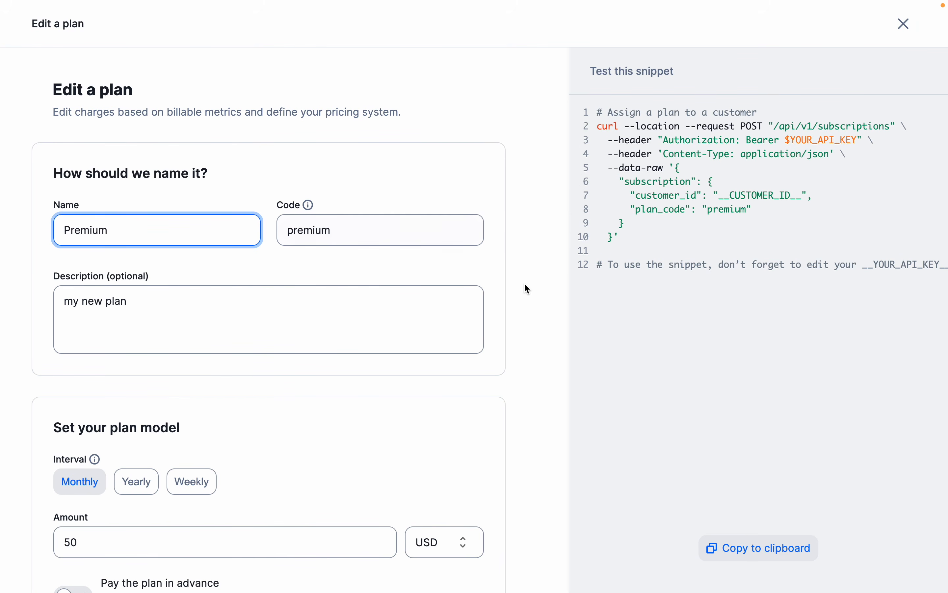
{"action": "scroll", "coordinate": [532, 339], "scroll_direction": "down", "scroll_amount": 7}
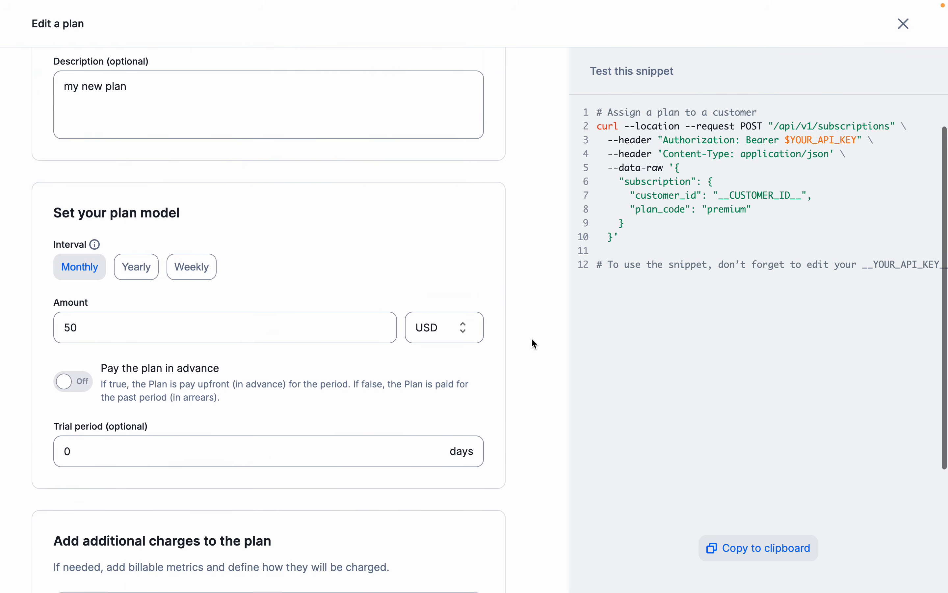
{"action": "left_click", "coordinate": [74, 406]}
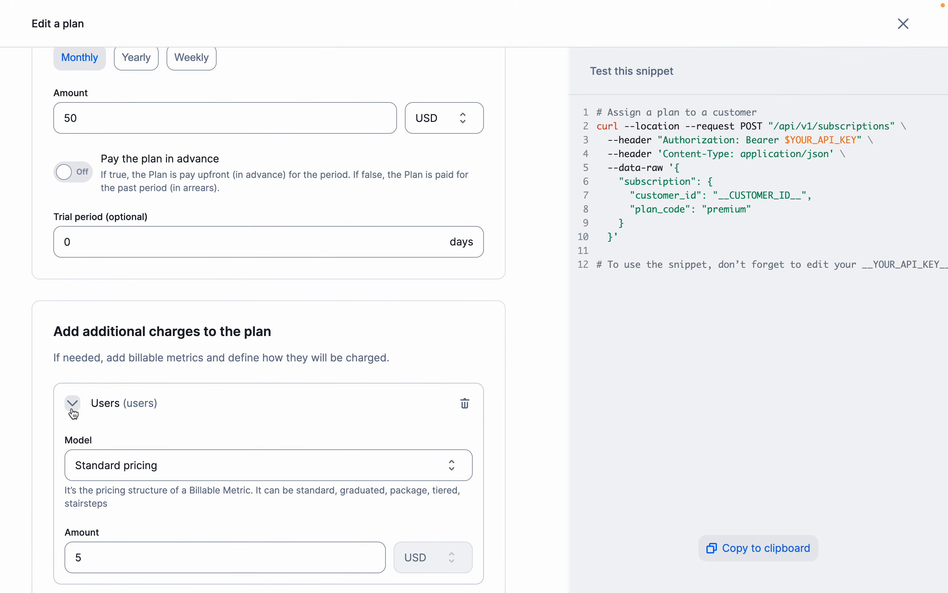
{"action": "scroll", "coordinate": [73, 411], "scroll_direction": "down", "scroll_amount": 1}
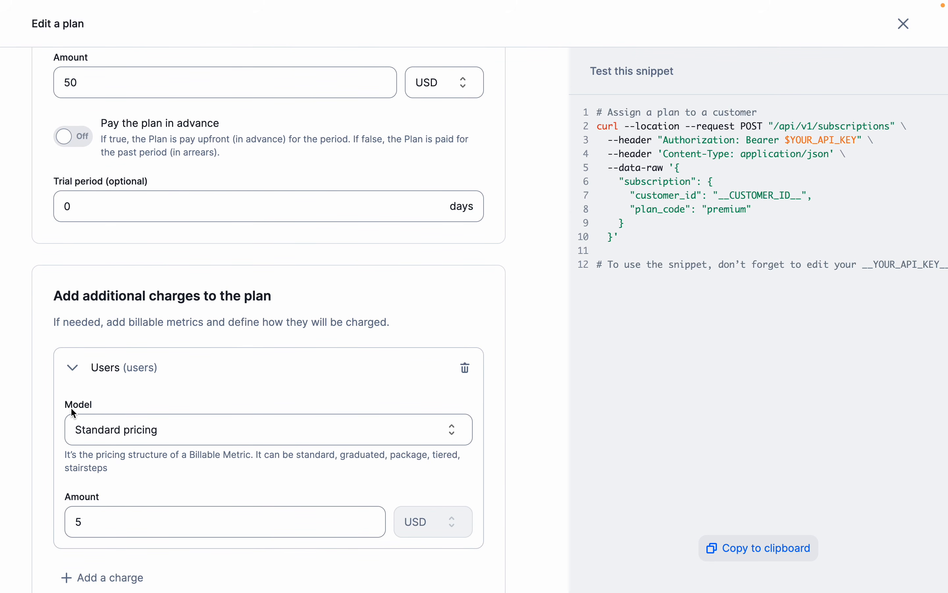